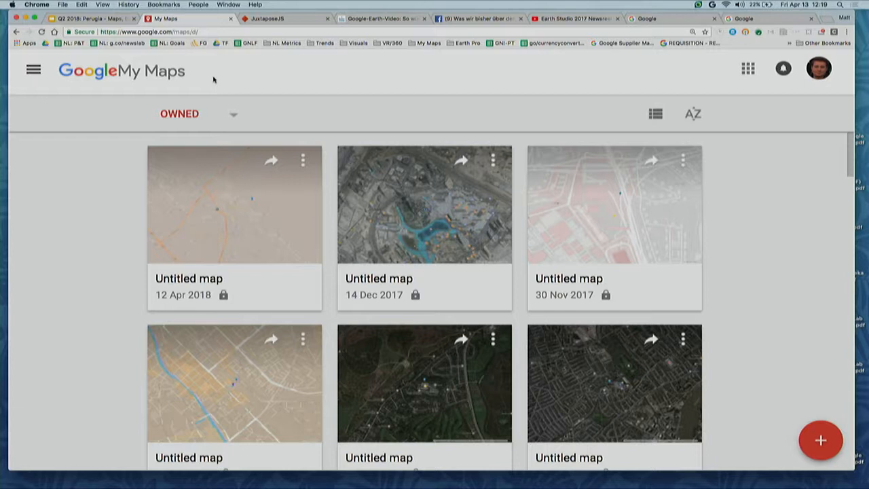
- Create a new map and search it for Perugia, Province of Perugia
left_click(823, 438)
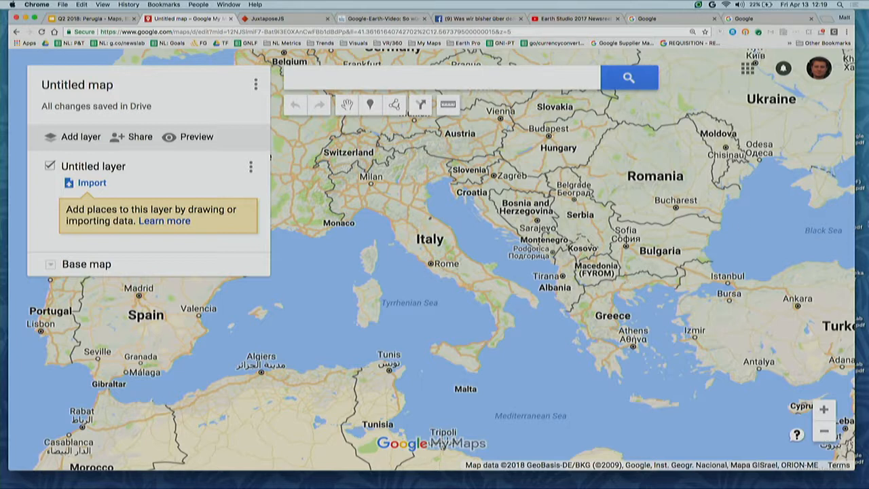
left_click(311, 76)
type("perugi")
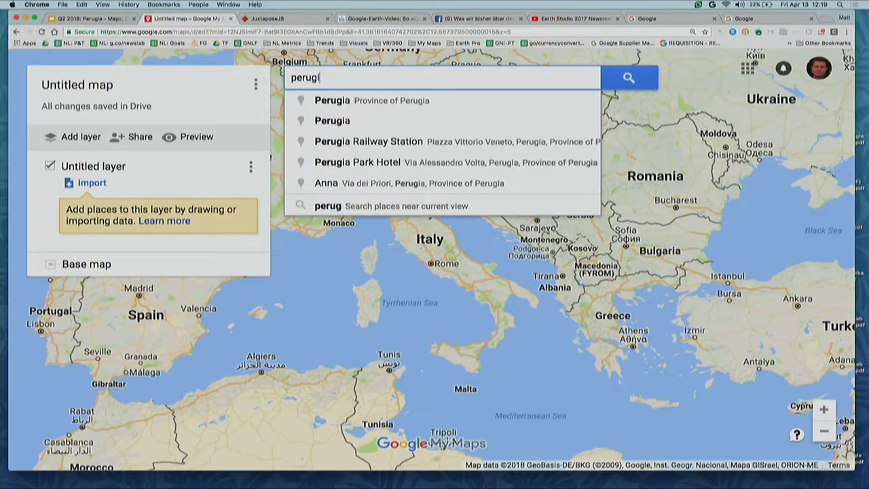
type("a airpo")
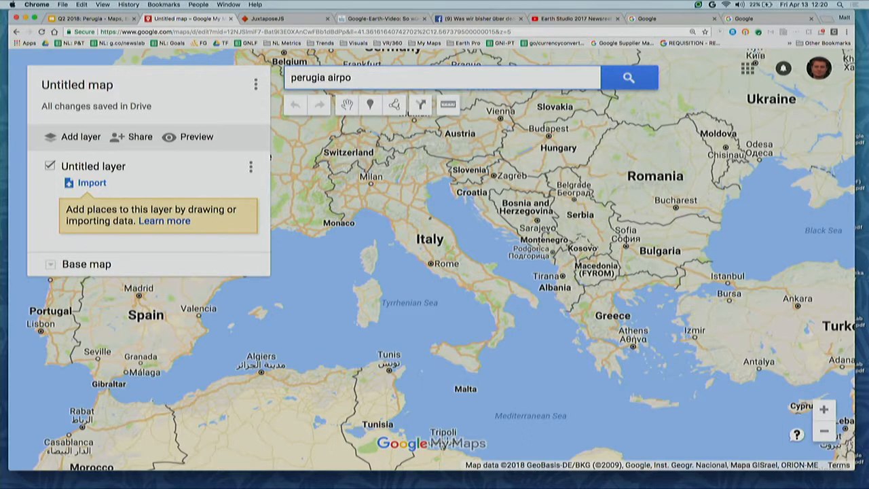
key("BackSpace")
key("BackSpace")
key("BackSpace")
key("BackSpace")
key("BackSpace")
key("BackSpace")
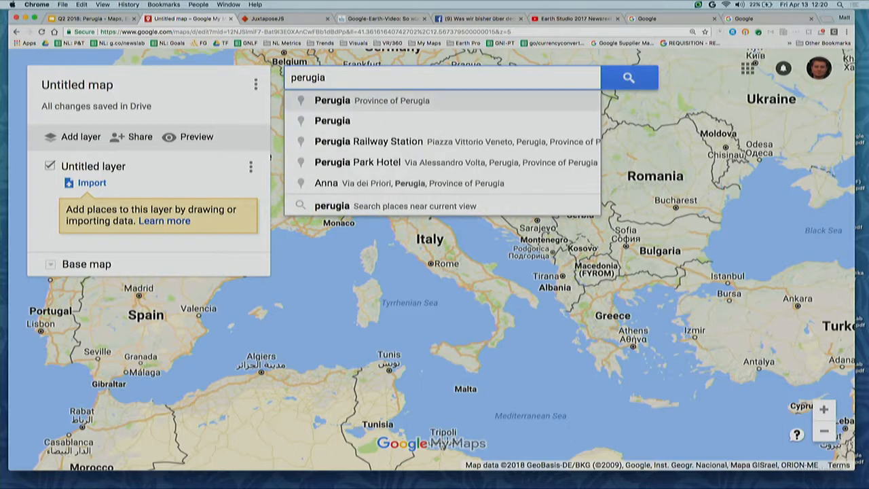
key("Return")
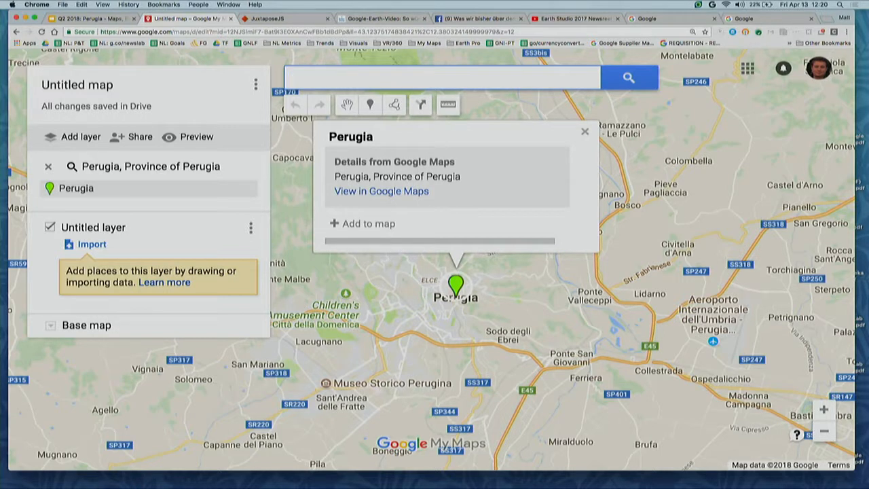
- Add the Perugia search result to the map as a placemark and remove its Google Maps details
mouse_move(474, 336)
left_mouse_down()
mouse_move(427, 328)
mouse_move(496, 331)
mouse_move(486, 333)
left_mouse_up()
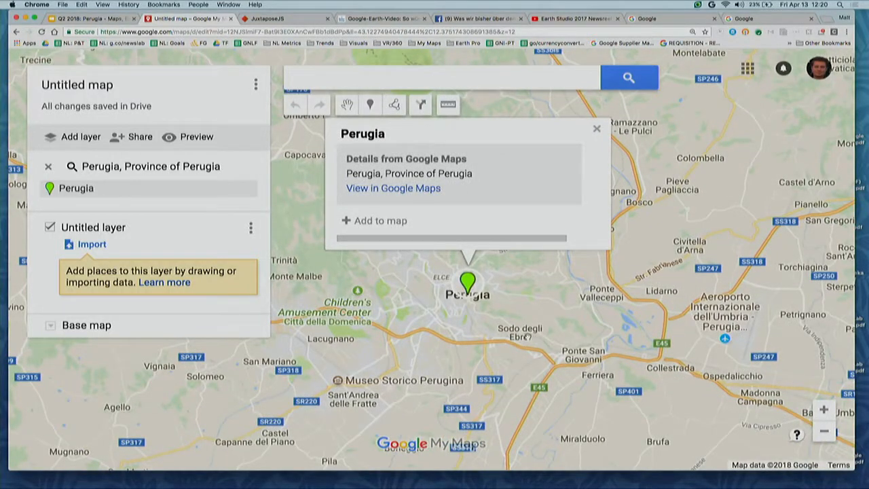
left_click(398, 222)
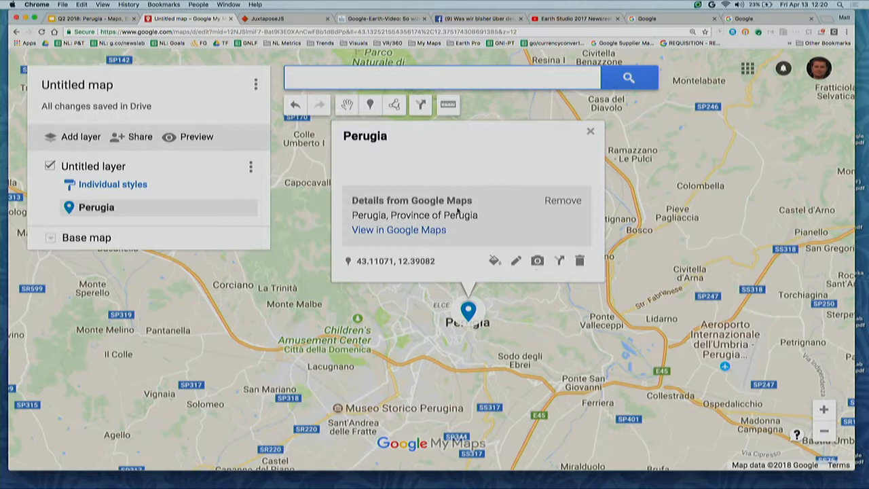
left_click(559, 201)
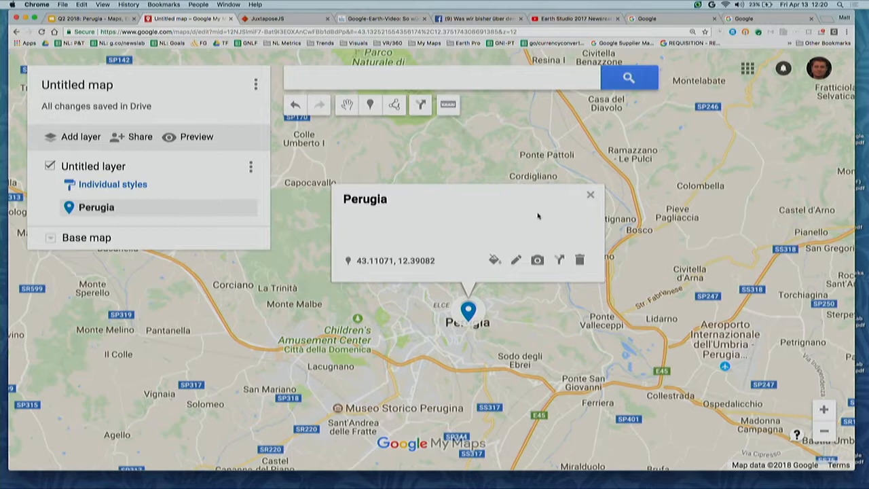
- Retitle the Perugia placemark "MY STORY", enter the description "FJHFJGHHLUOIP;OJKJBGCTDES WWW YT FB TW", and save it
left_click(516, 261)
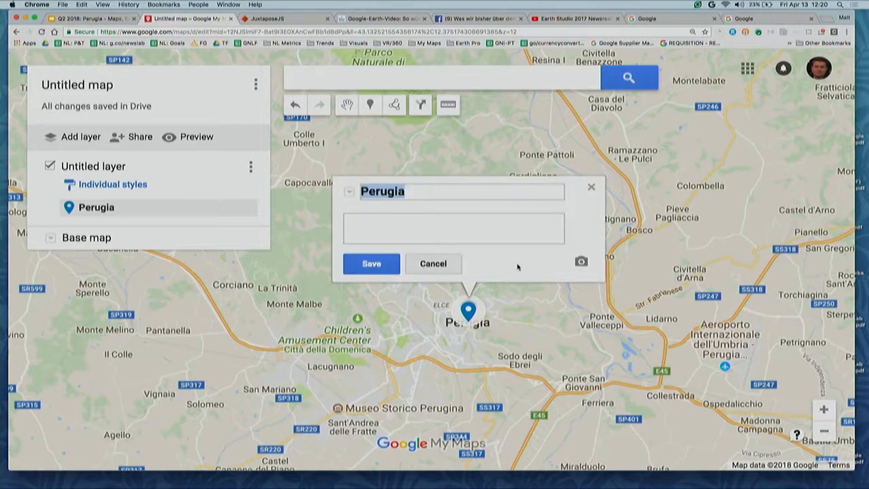
type("MY STORY")
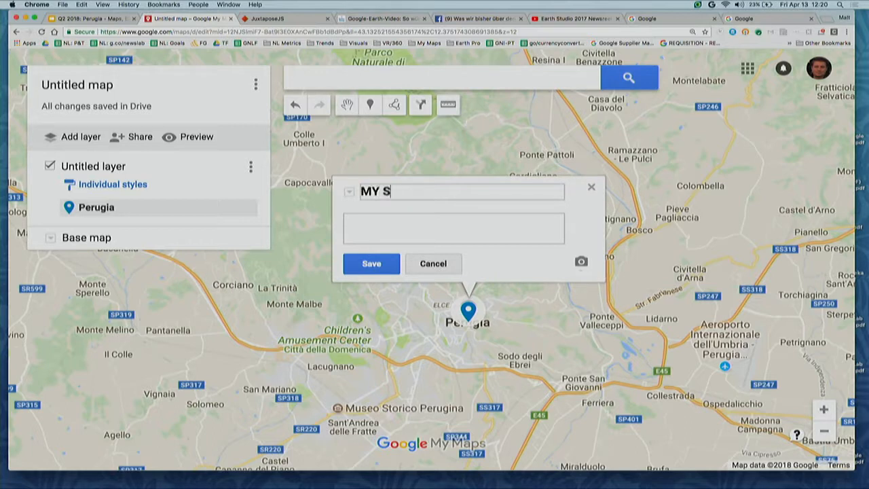
left_click(502, 237)
type("FJHFJGHH")
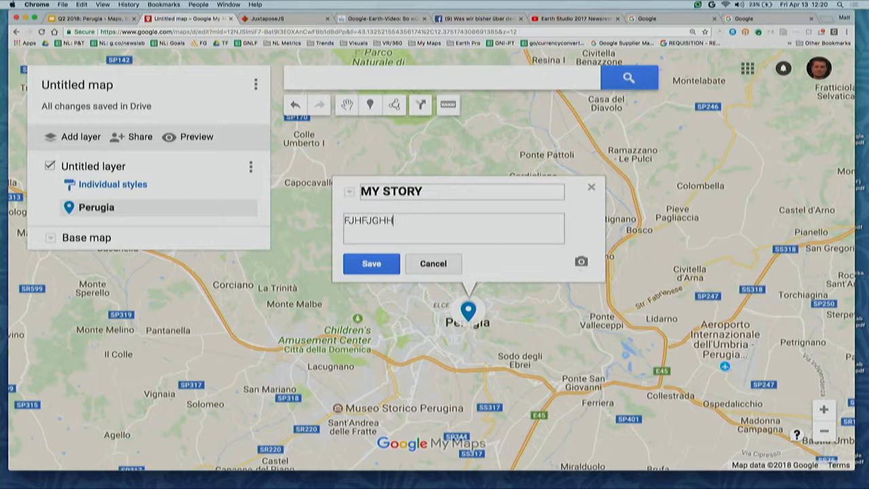
type("LUOIP,OJKJBGCTDES")
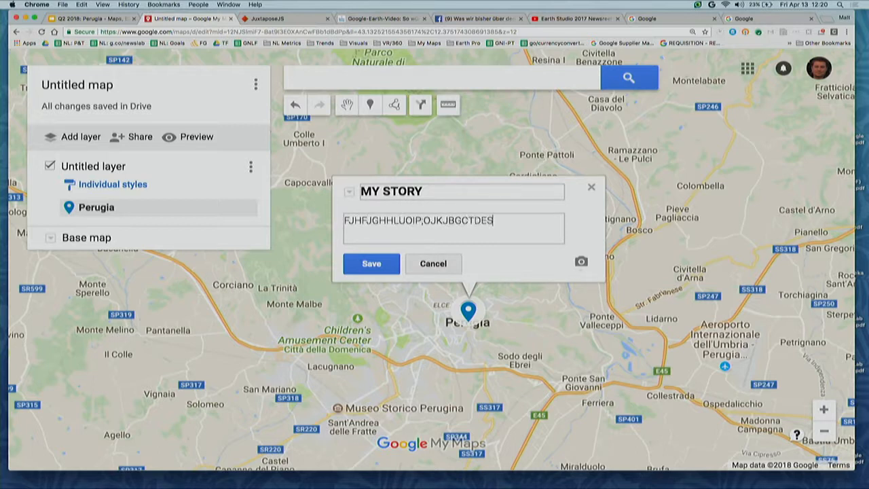
type(" WWW YT FB TW")
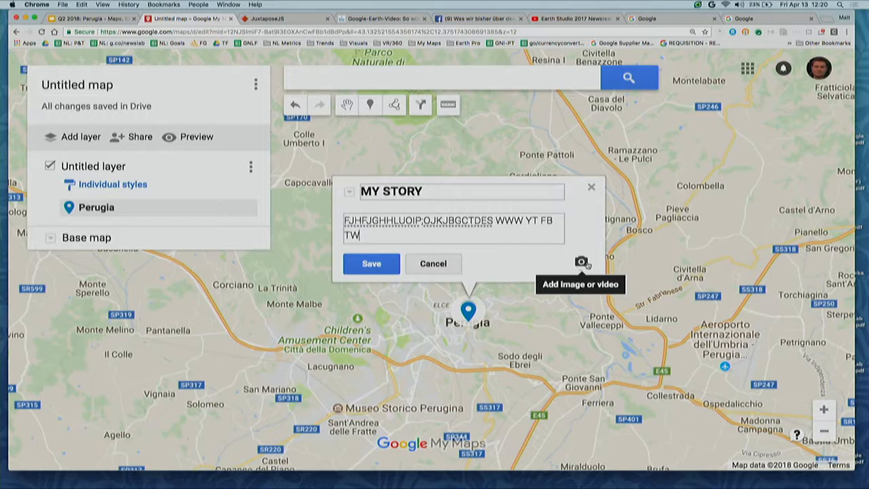
left_click(372, 264)
left_click(295, 78)
type("COPYRIGHT")
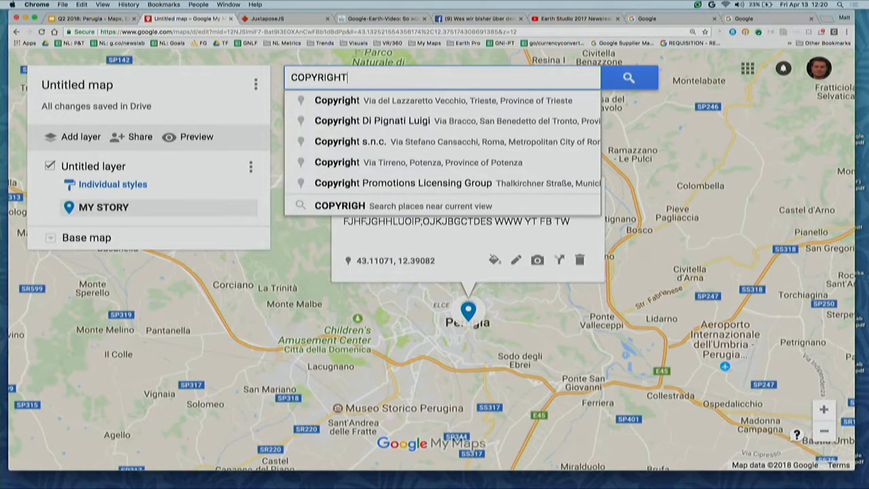
key("BackSpace")
key("BackSpace")
key("BackSpace")
key("BackSpace")
key("BackSpace")
key("BackSpace")
key("BackSpace")
key("BackSpace")
key("BackSpace")
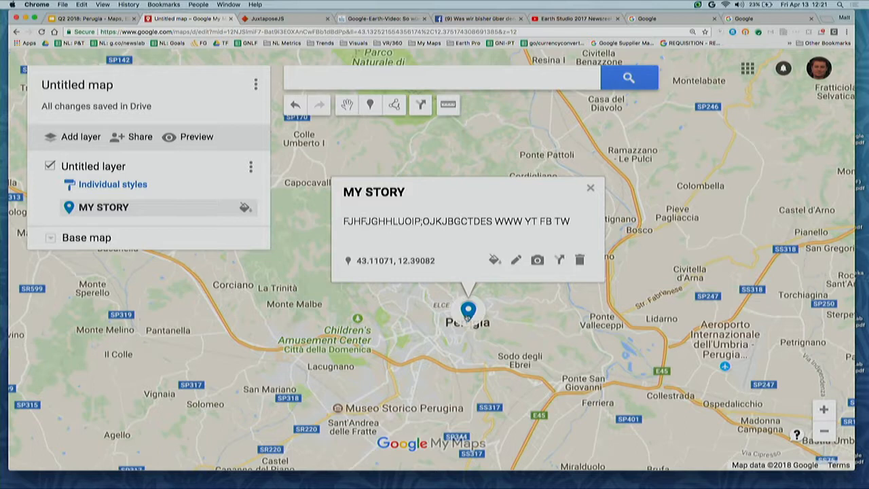
- Try several colours on the MY STORY marker, finishing with purple
left_click(495, 260)
left_click(534, 269)
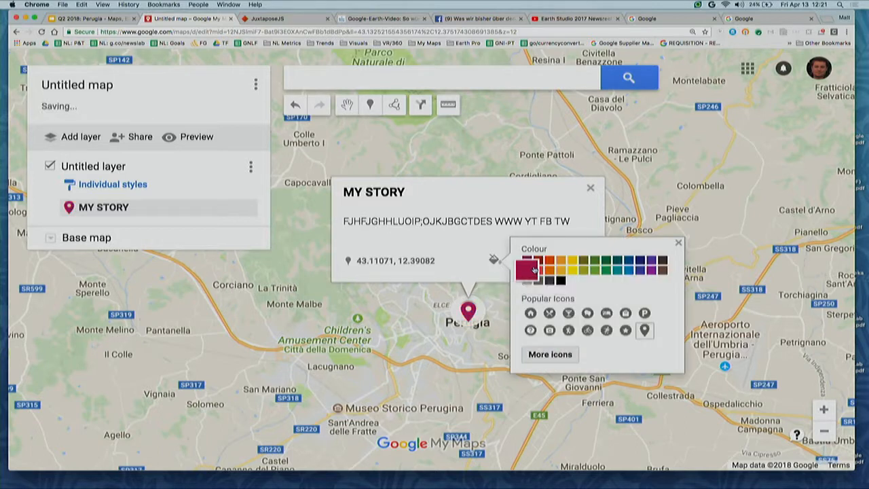
left_click(549, 269)
left_click(584, 270)
left_click(606, 262)
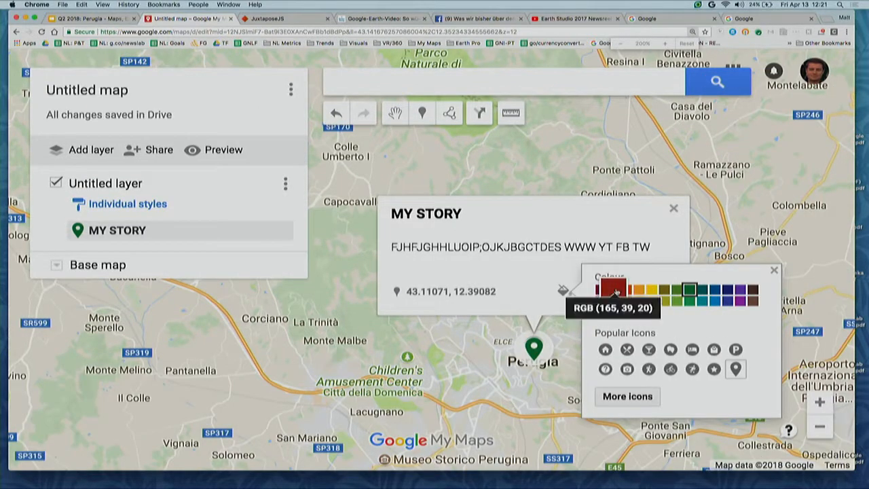
left_click(616, 292)
left_click(652, 292)
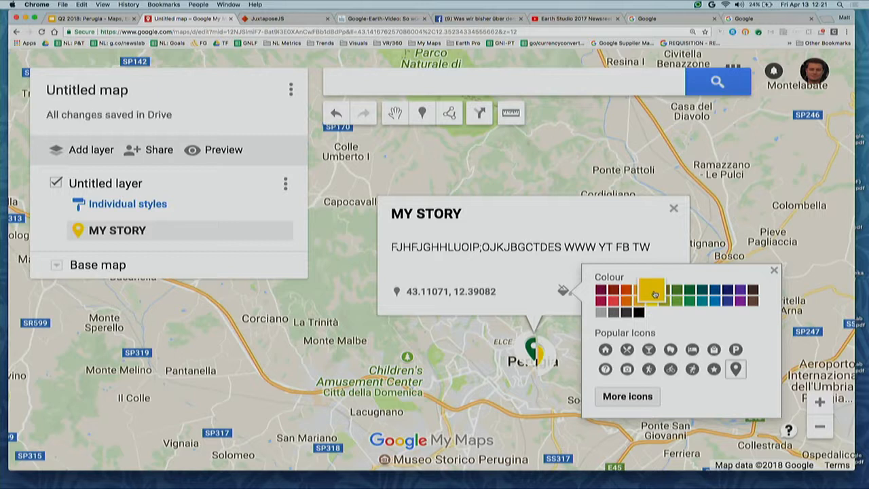
key("super+minus")
left_click(651, 270)
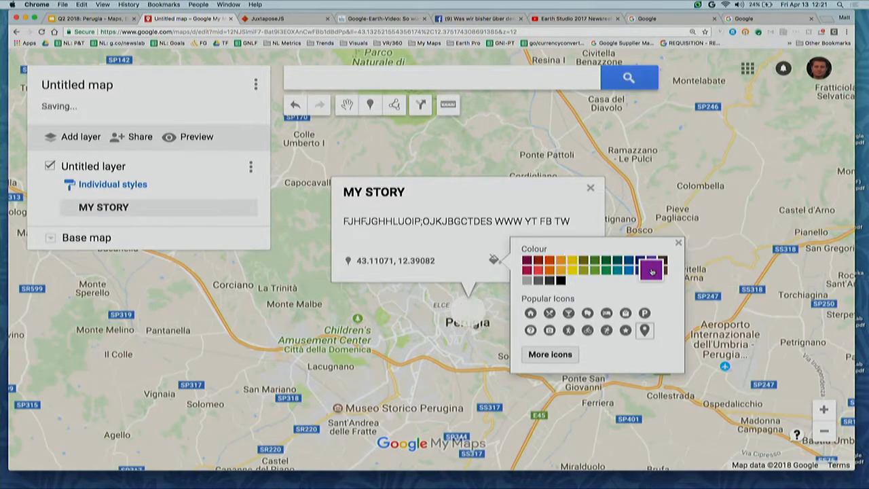
- Change the MY STORY marker's icon to the Dinosaur from the Animals category of the full icon set
left_click(551, 354)
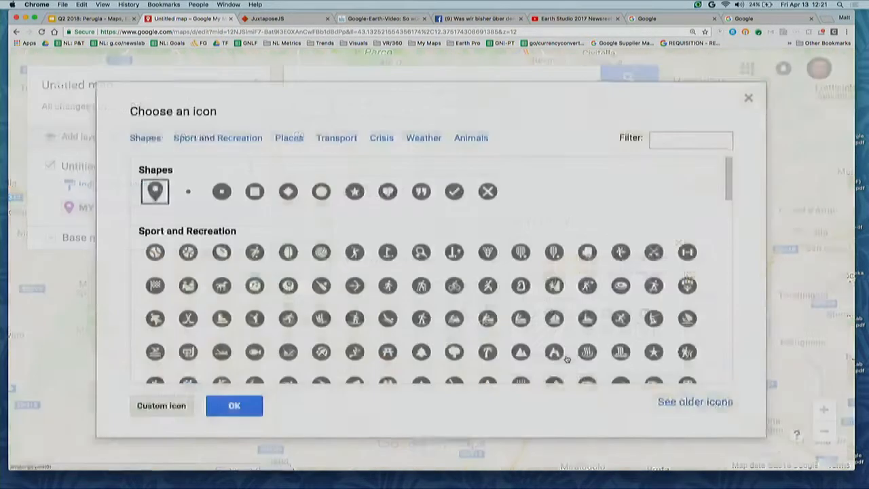
key("super+equal")
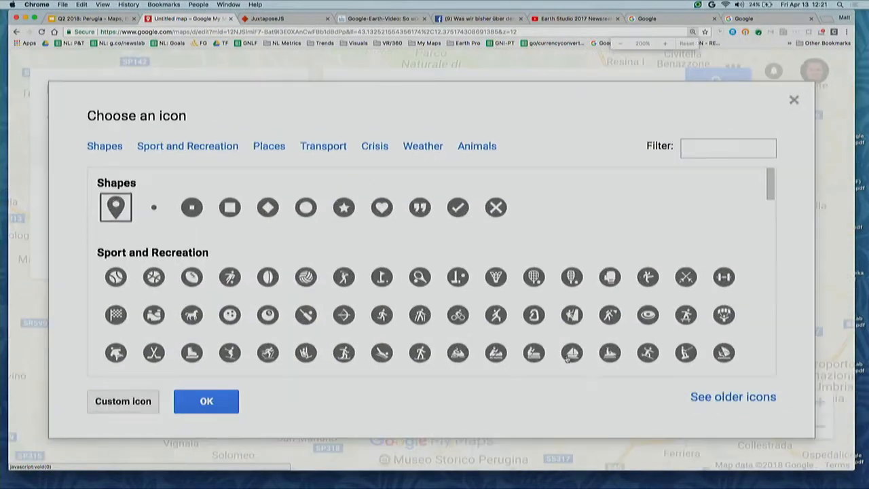
scroll(406, 313, "down", 5)
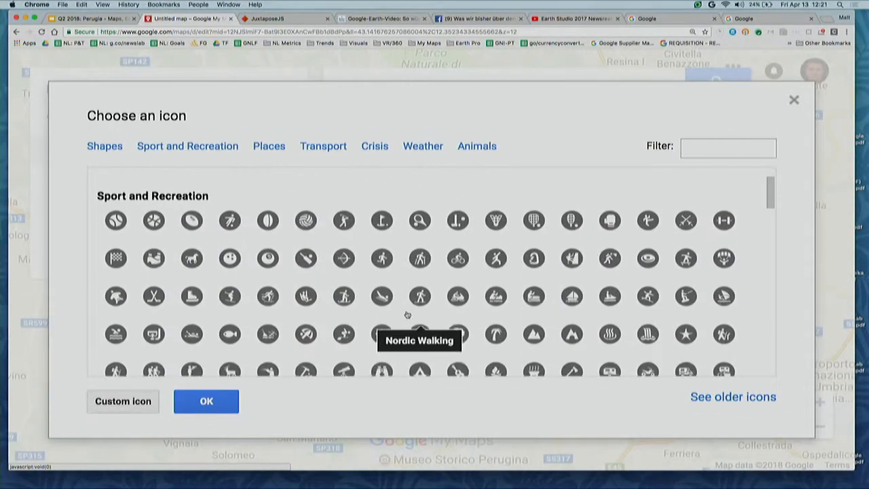
scroll(406, 314, "down", 4)
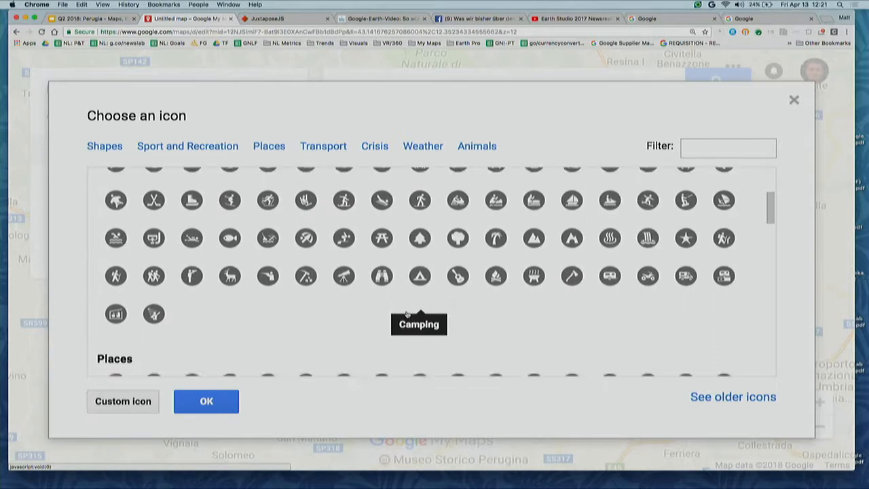
scroll(406, 314, "down", 3)
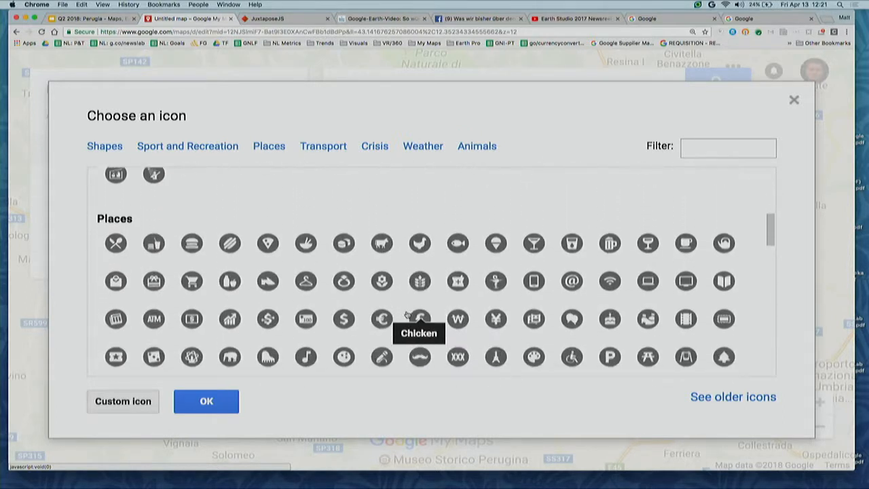
scroll(406, 314, "down", 4)
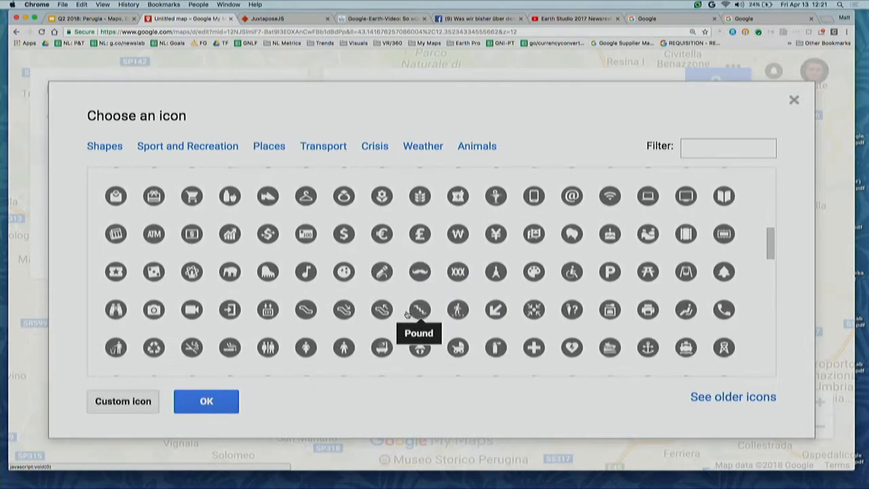
scroll(407, 314, "down", 4)
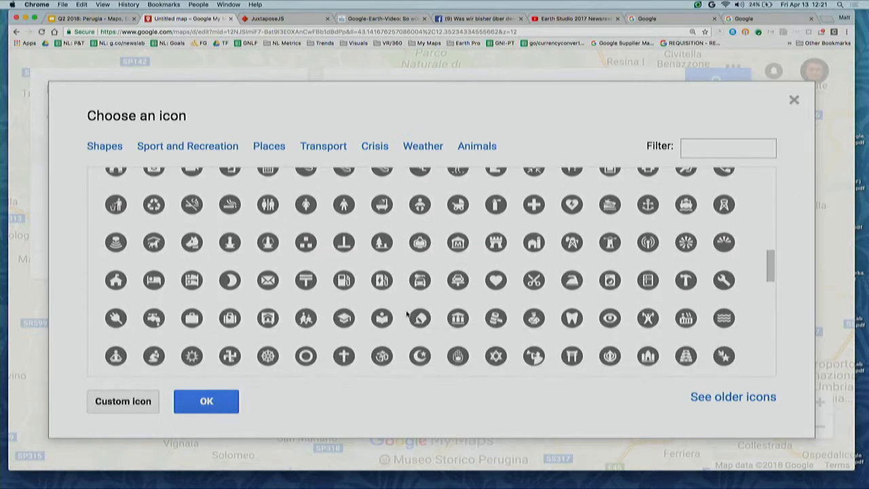
scroll(406, 314, "down", 2)
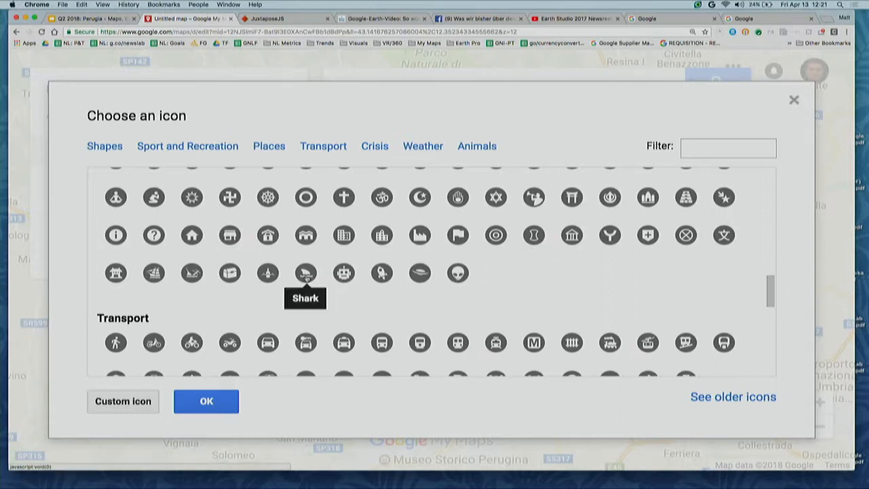
scroll(260, 298, "down", 2)
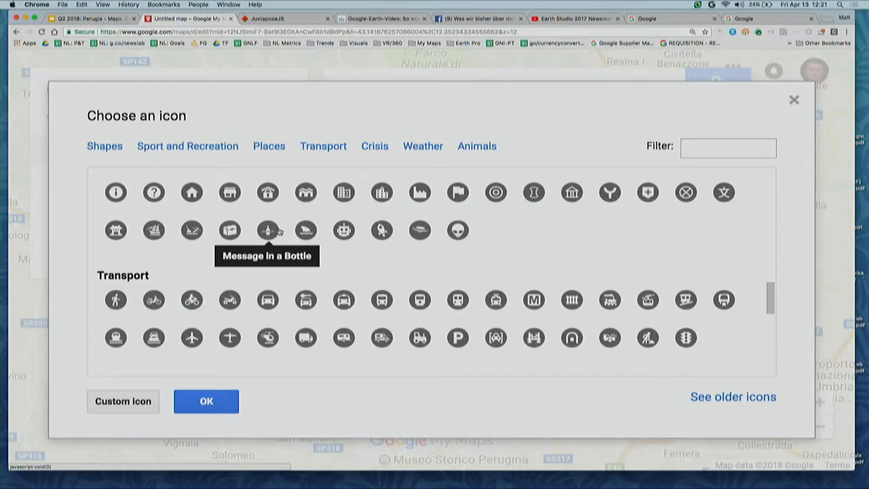
scroll(318, 277, "down", 4)
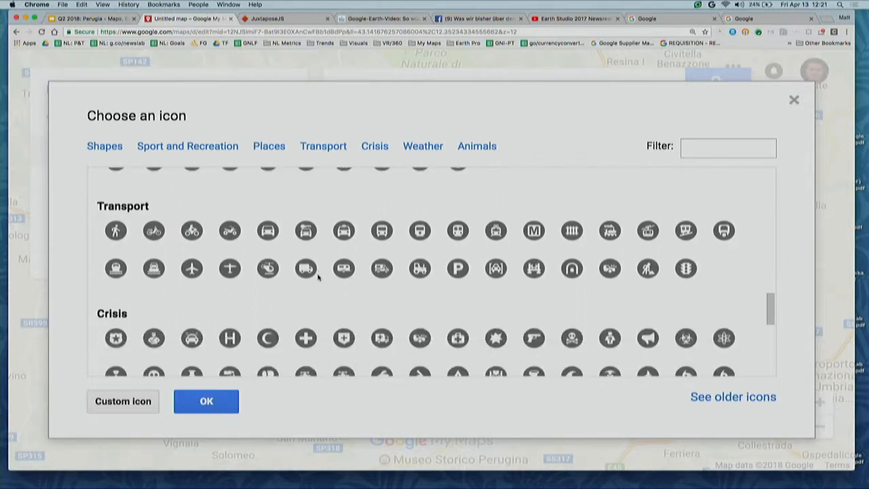
scroll(318, 277, "down", 3)
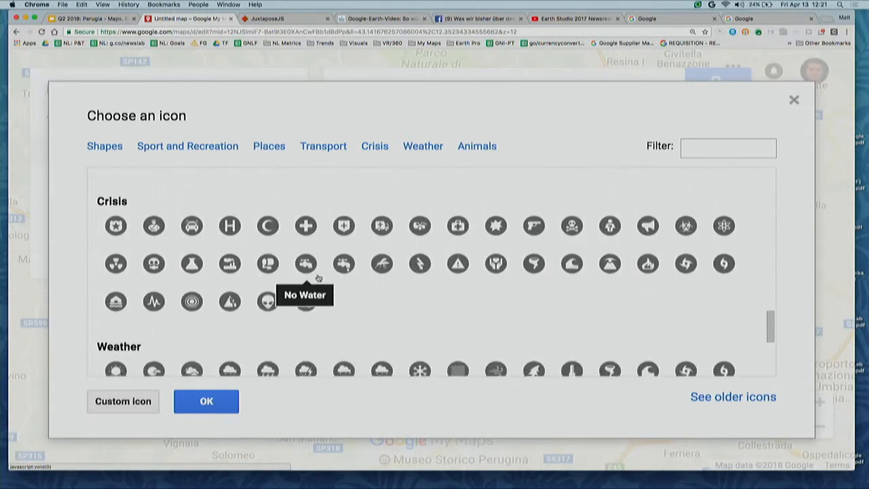
scroll(319, 277, "down", 1)
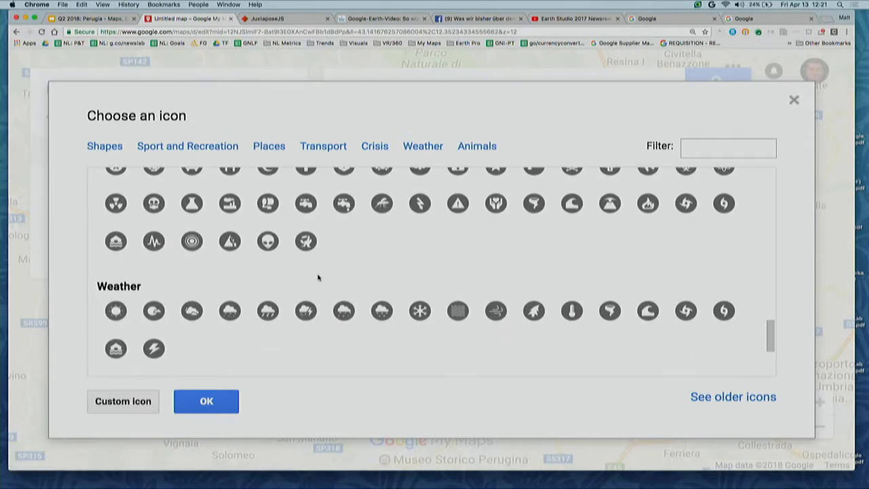
scroll(319, 277, "down", 4)
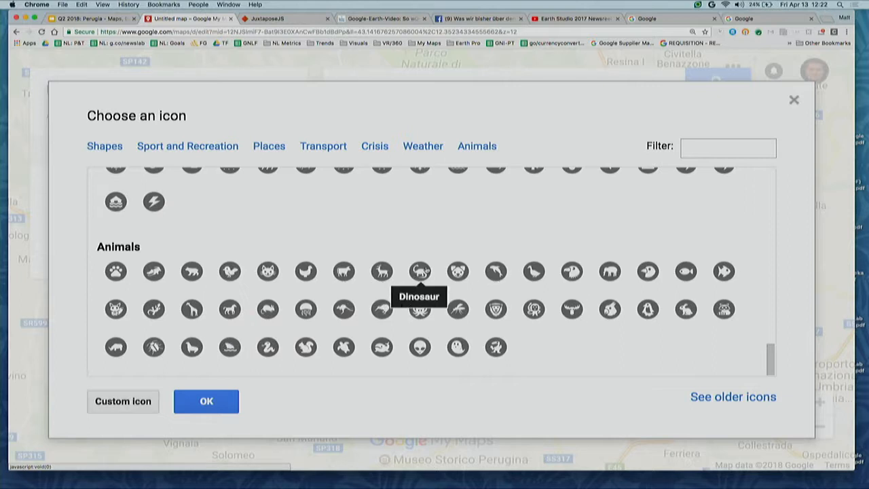
left_click(420, 271)
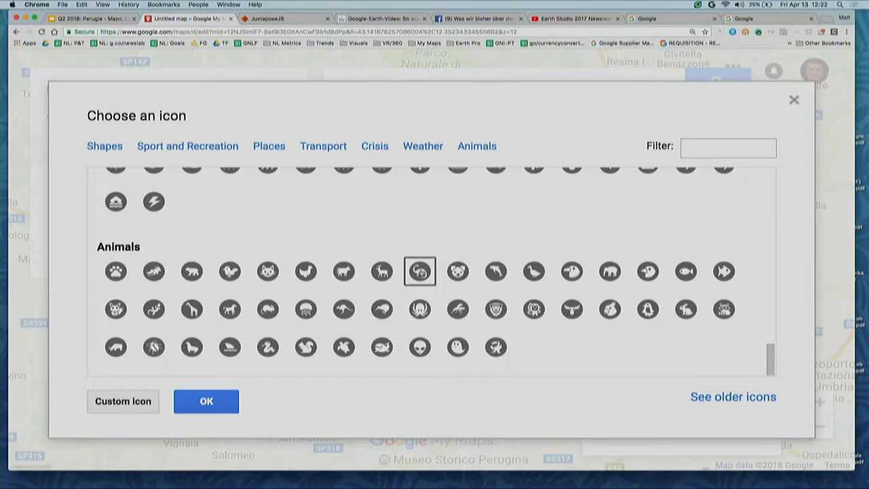
left_click(207, 402)
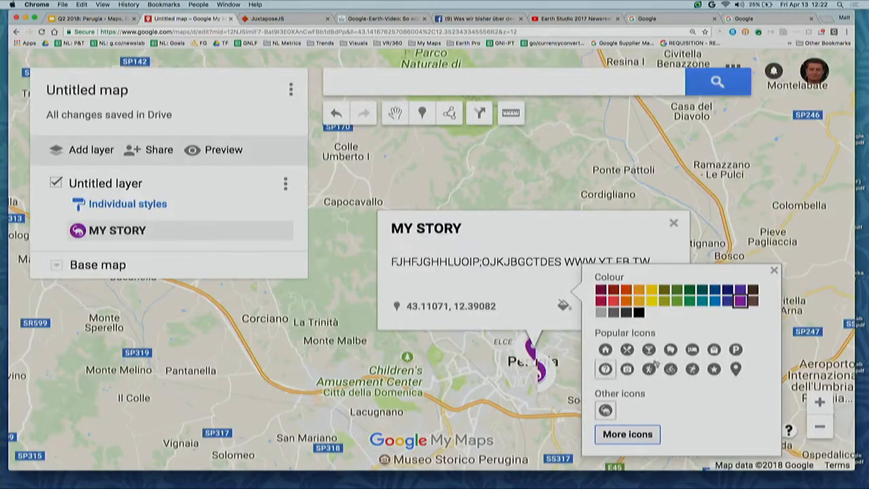
key("super+minus")
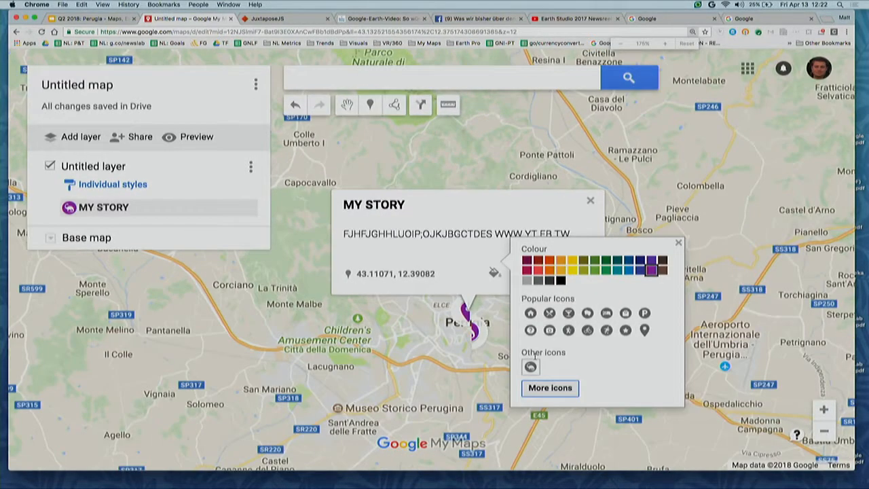
- Close the MY STORY marker's style options and details card, and zoom the map in on central Perugia
left_click(514, 182)
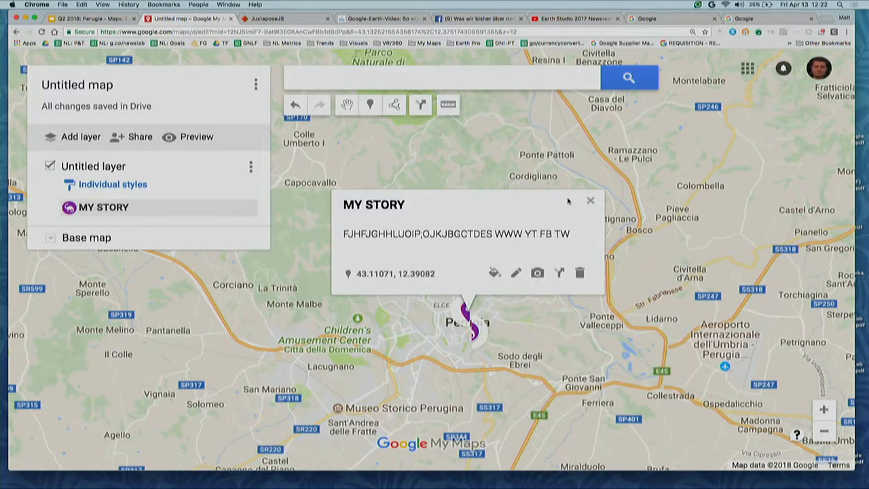
left_click(590, 202)
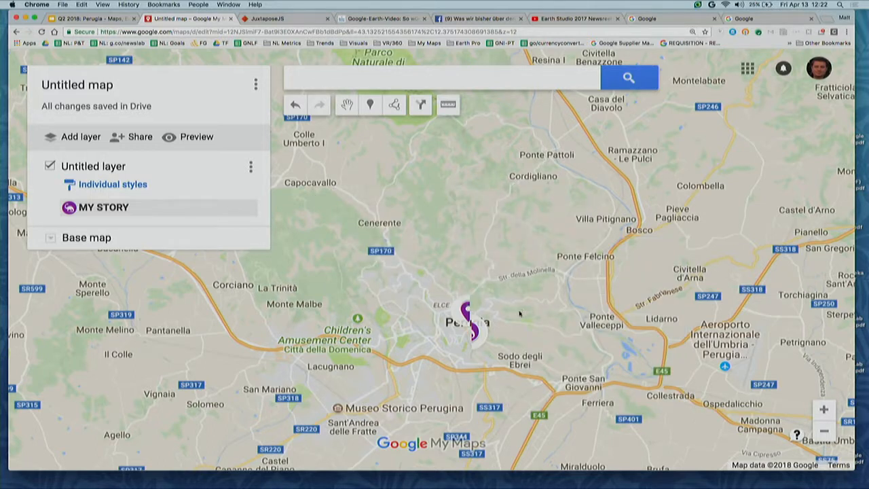
key("super+equal")
key("super+equal")
key("super+minus")
key("super+minus")
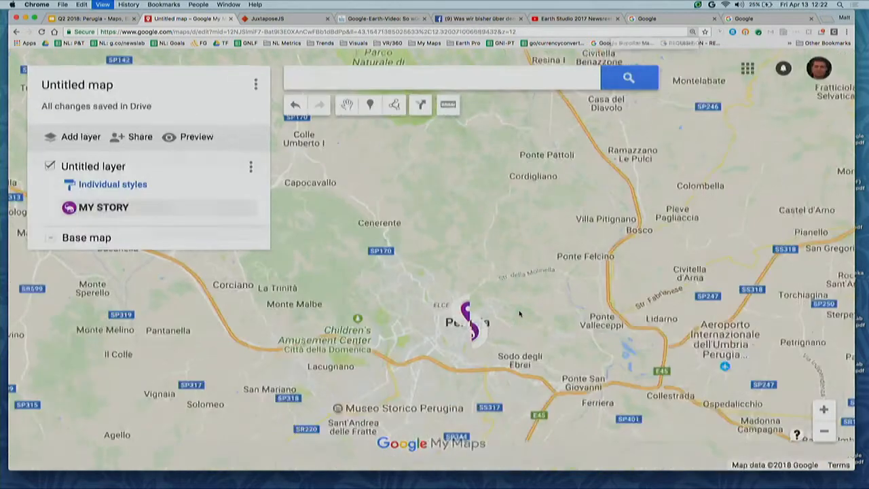
scroll(519, 313, "up", 2)
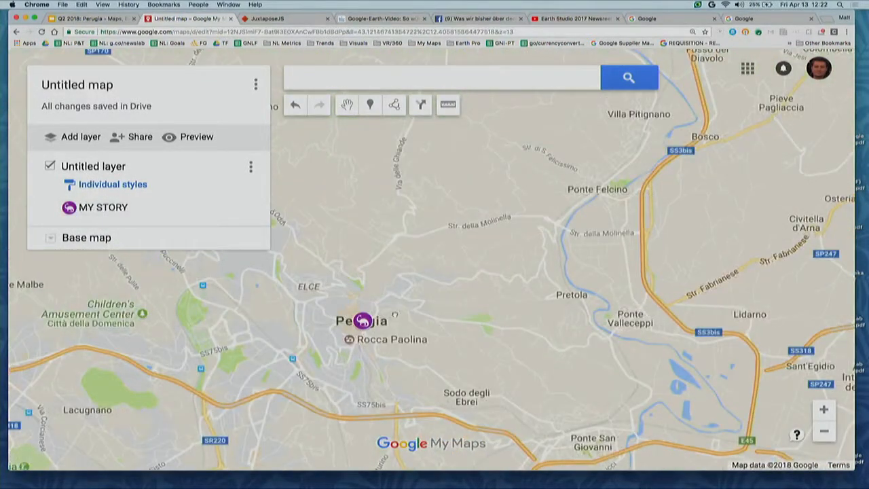
scroll(395, 314, "up", 2)
scroll(394, 314, "up", 2)
left_click_drag(352, 333, 466, 331)
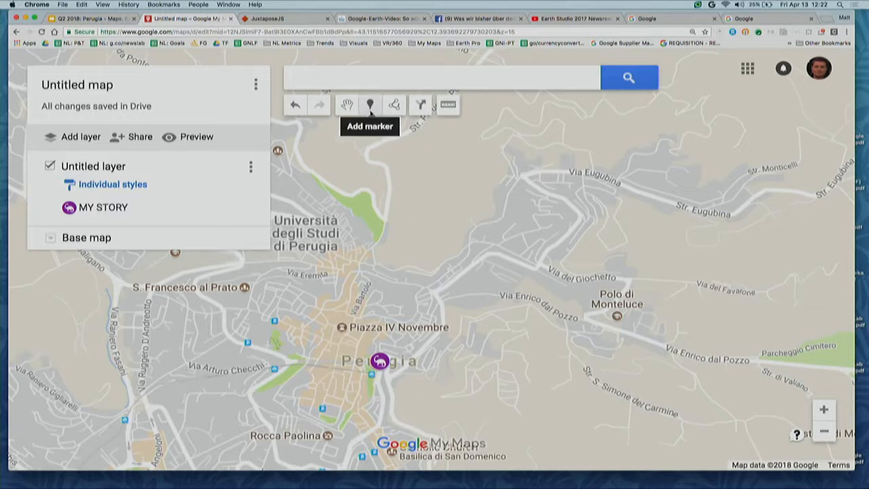
- Add a marker in the open area northeast of Università degli Studi di Perugia and save it with the description "HFFTDFTYDTD"
left_click(370, 105)
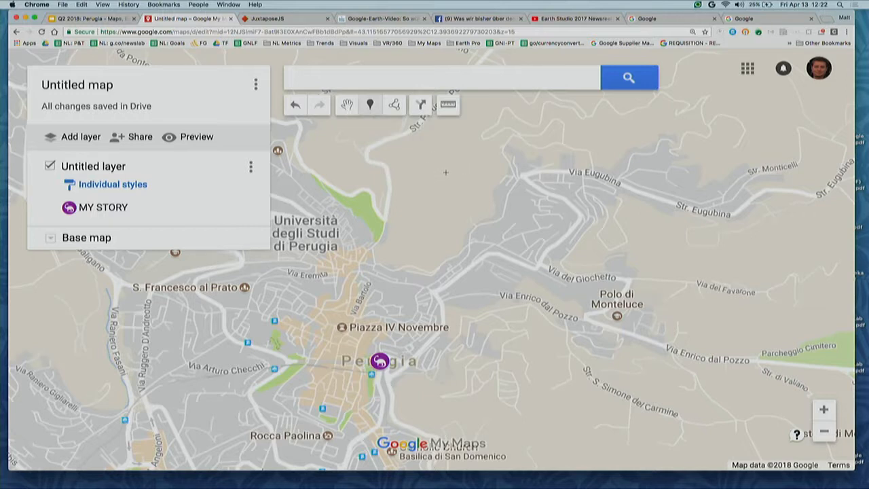
left_click(446, 173)
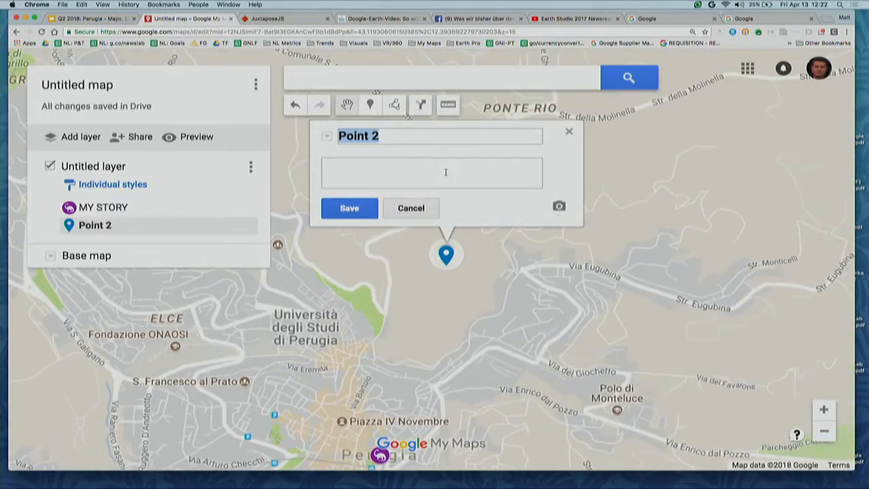
left_click(435, 169)
type("HFFTDFTYDTD")
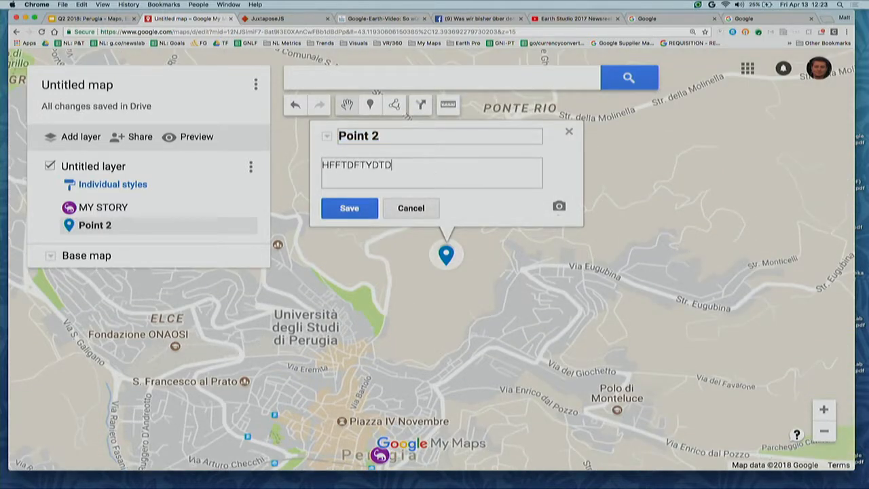
left_click(351, 212)
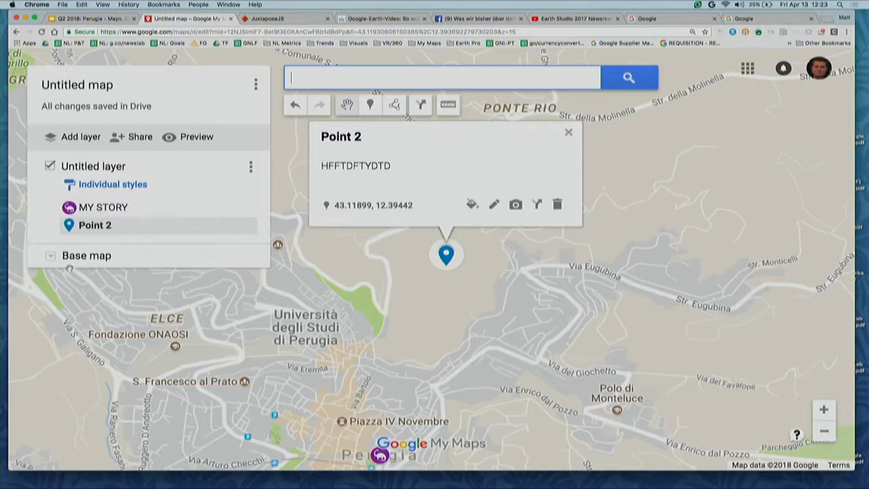
- Try several base map styles, including pale, grey and dark ones, finishing with the terrain style
left_click(50, 257)
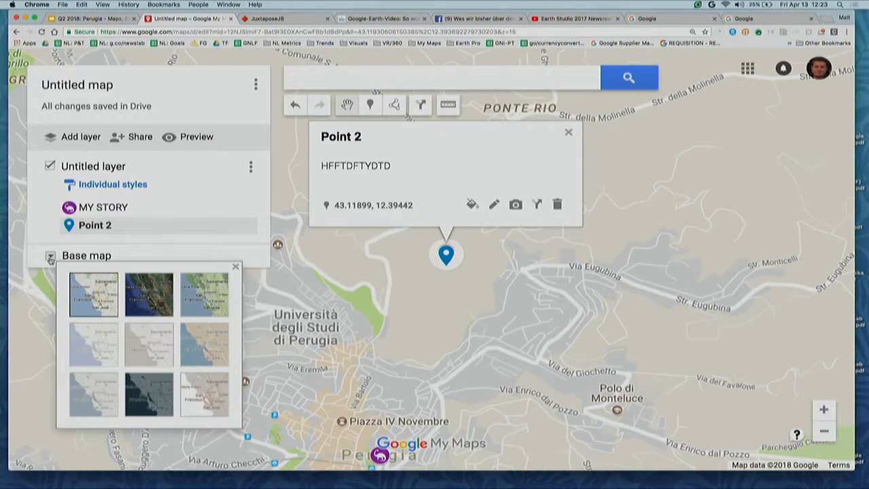
left_click(91, 355)
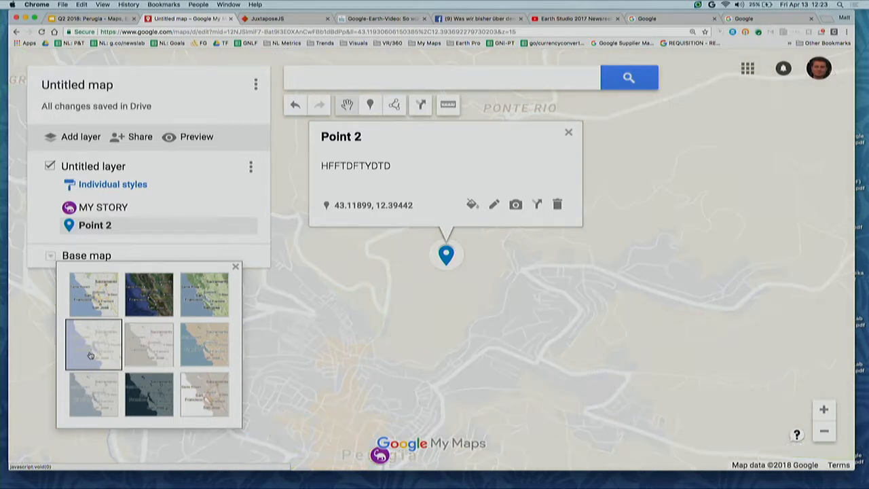
left_click(90, 397)
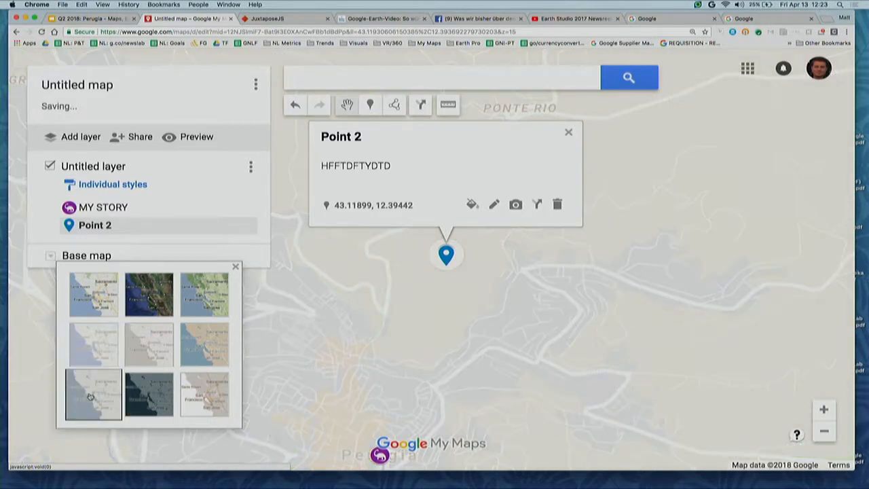
left_click(138, 399)
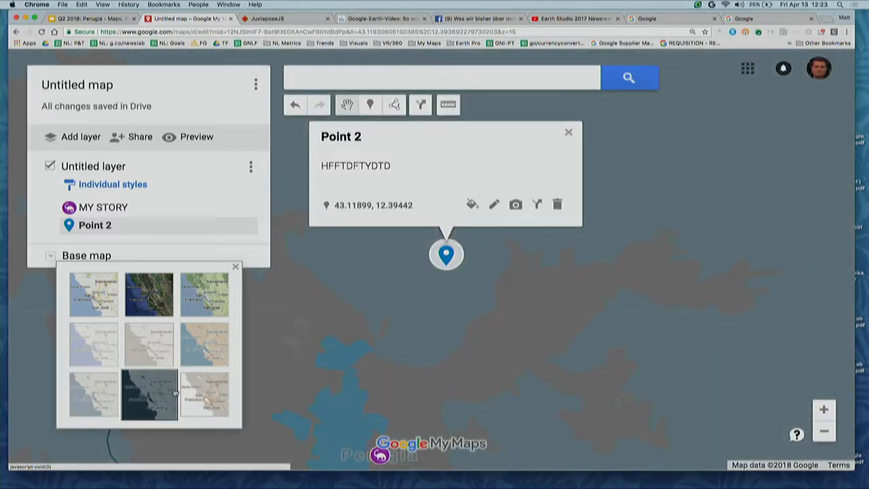
left_click(195, 389)
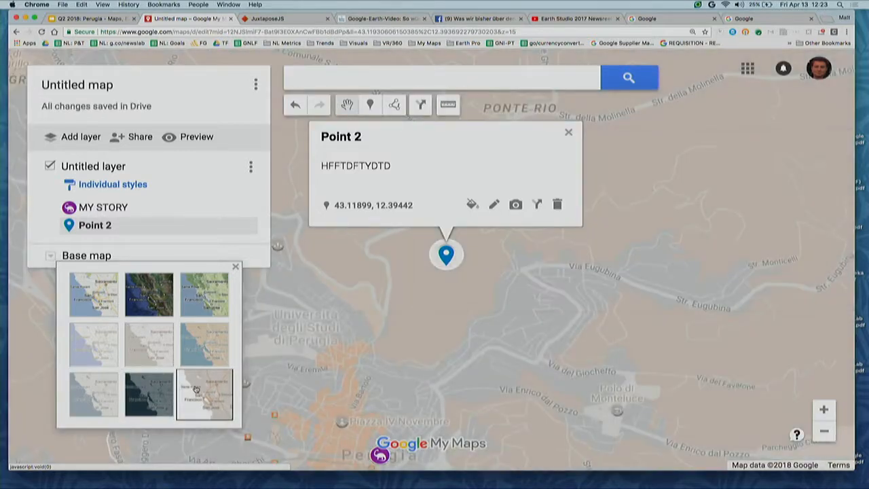
left_click(207, 304)
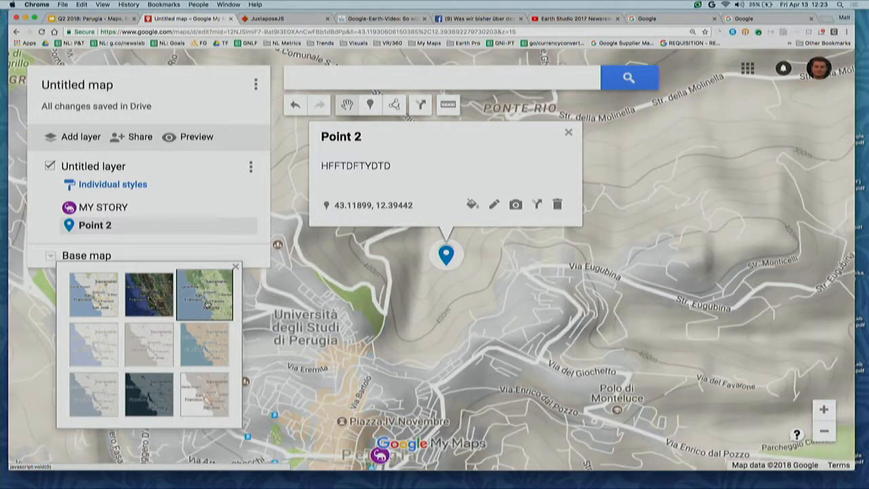
left_click_drag(419, 354, 531, 357)
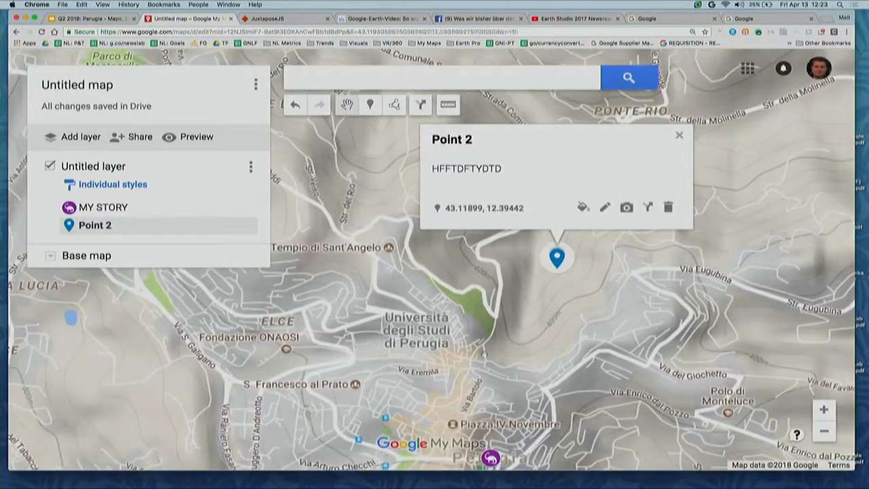
- Switch the map's base map to satellite imagery
left_click(50, 258)
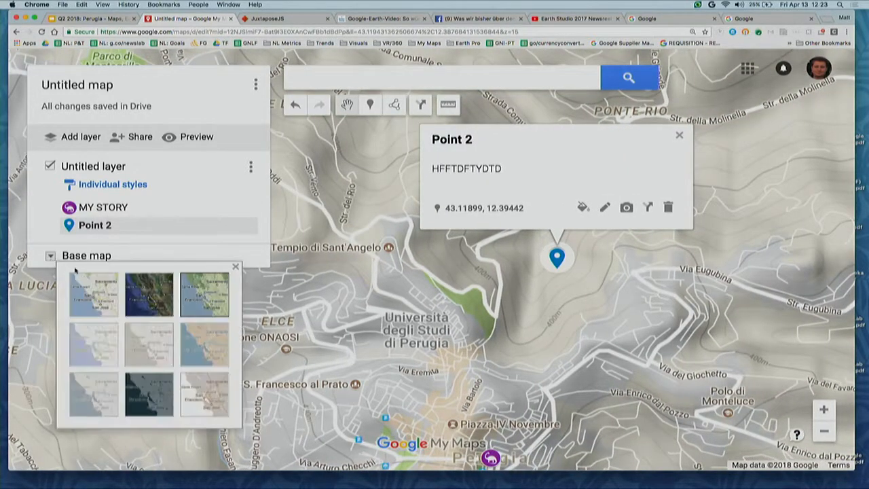
left_click(145, 294)
left_click_drag(387, 297, 390, 336)
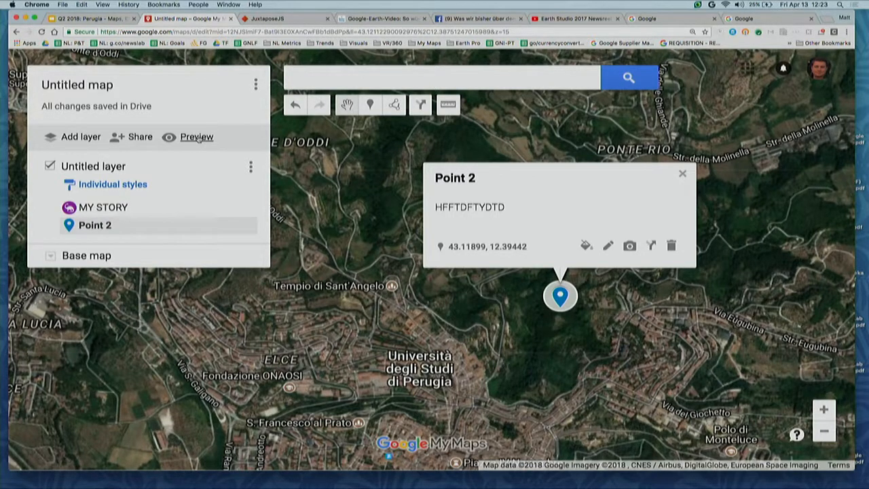
- Review the map's options for embedding, KML/KMZ export and printing, and close them without choosing any
left_click(256, 88)
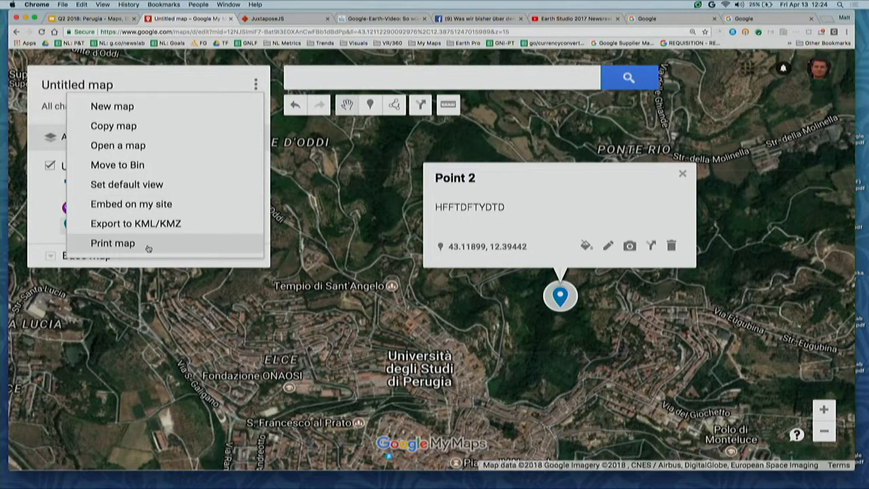
left_click(302, 189)
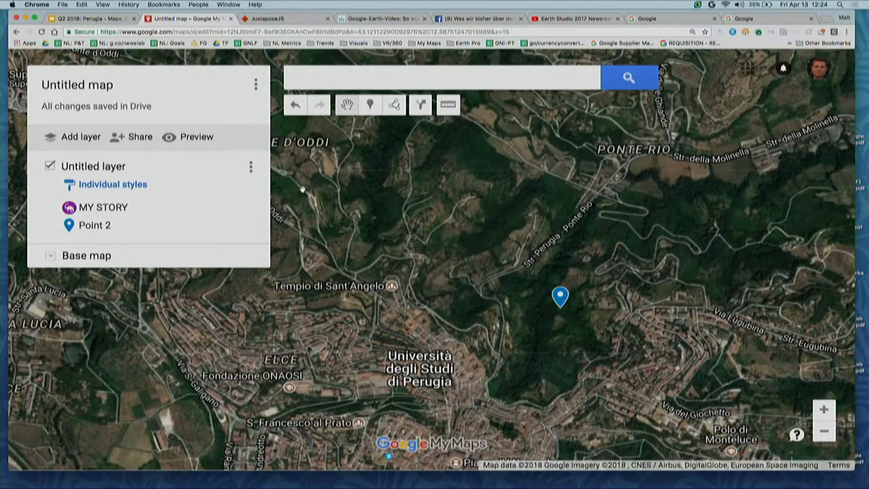
- Switch to the Google Slides deck "Q2 2018: Perugia - Maps, Earth, StreetView" and start presenting from the Fusion Tables slide
left_click(117, 20)
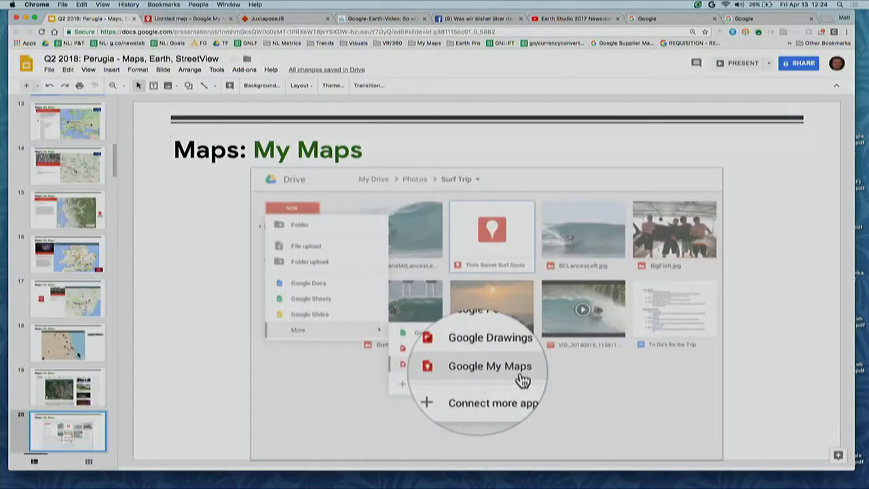
scroll(76, 355, "down", 3)
left_click(75, 380)
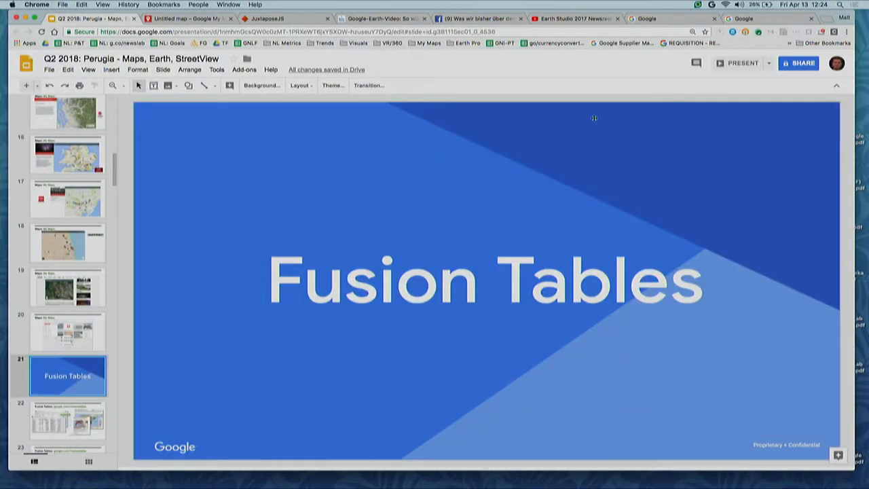
left_click(741, 62)
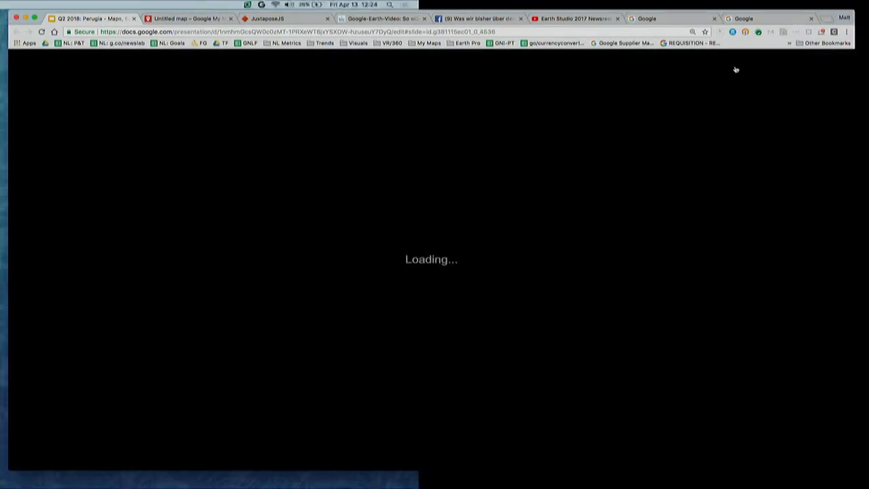